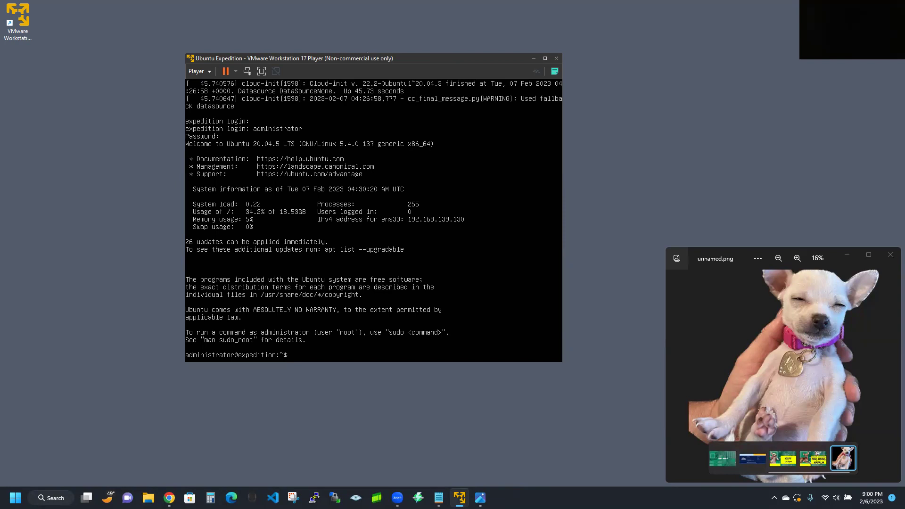
# Step: Consult the Expedition installation guide, then return keyboard focus to the Ubuntu VM console
pyautogui.hotkey('alt', 'Tab')
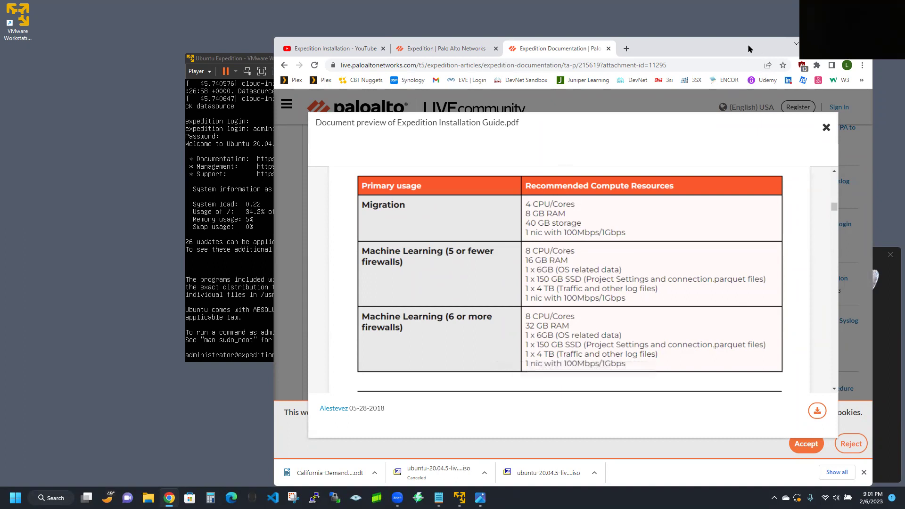
pyautogui.press('super+Down')
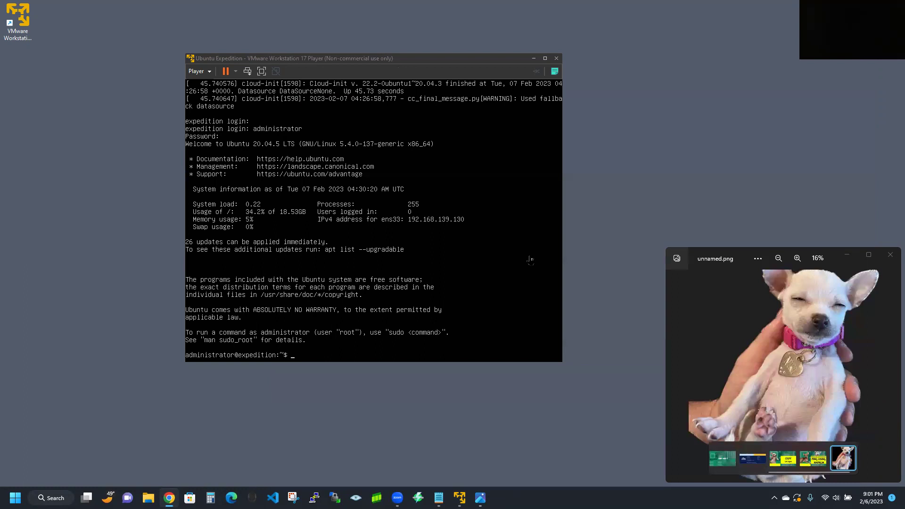
pyautogui.click(465, 248)
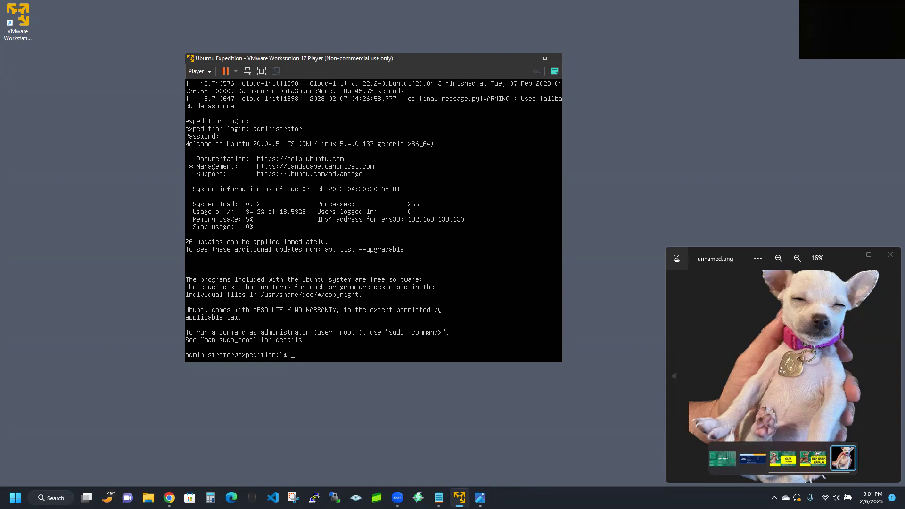
pyautogui.write('cd /tmp/')
pyautogui.press('Return')
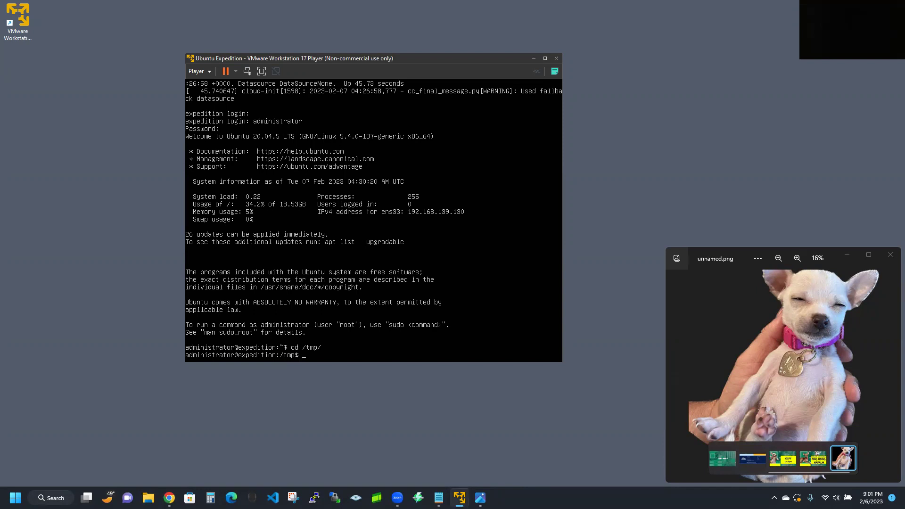
pyautogui.write('sudo wget https://conversionupdates.paloaltonetworks.com/expedition1_Installer_latest.tgz')
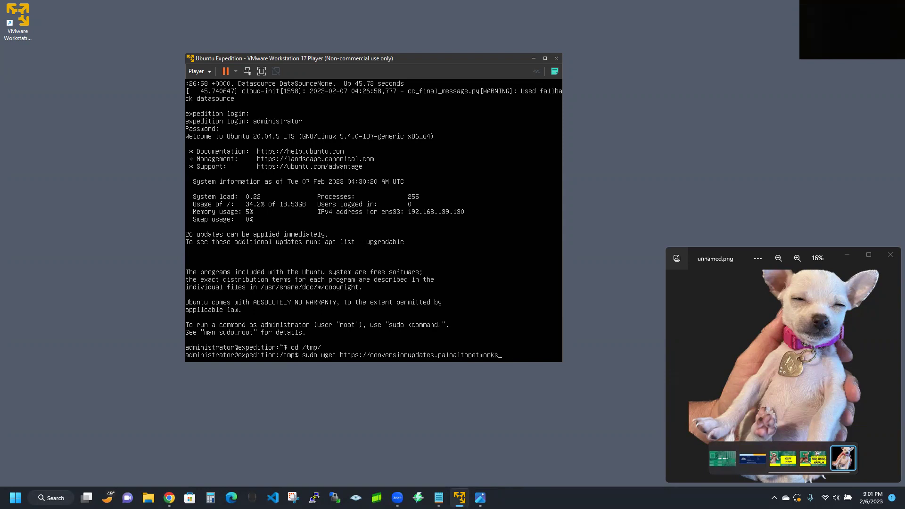
# Step: Download expedition1_Installer_latest.tgz from paloaltonetworks.com into /tmp with sudo wget, supplying the sudo password
pyautogui.write('.com/')
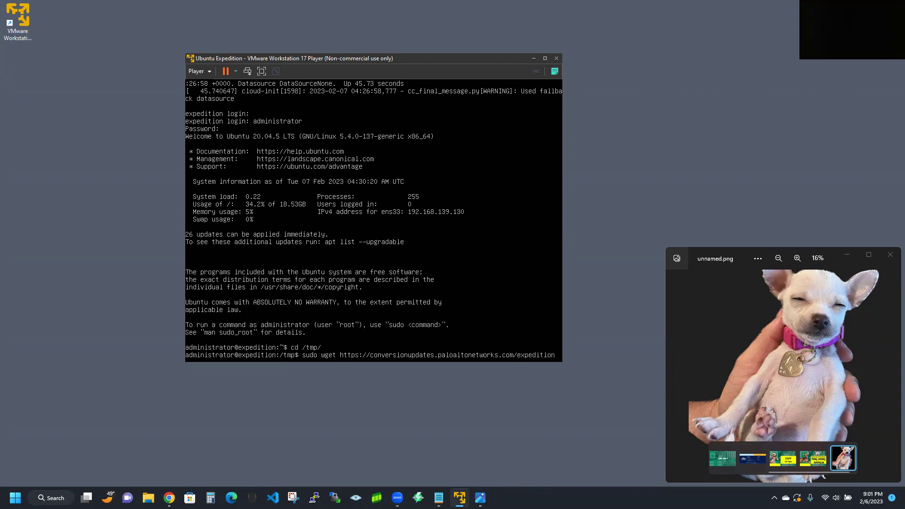
# Step: Download expedition1_Installer_latest.tgz from paloaltonetworks.com into /tmp with sudo wget, supplying the sudo password
pyautogui.write('1_')
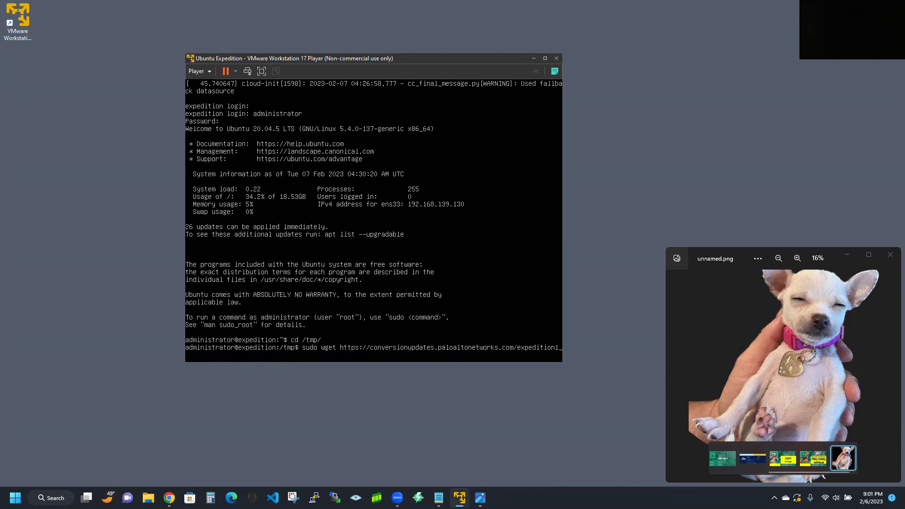
pyautogui.write('Installer_latest.tgz')
pyautogui.press('Return')
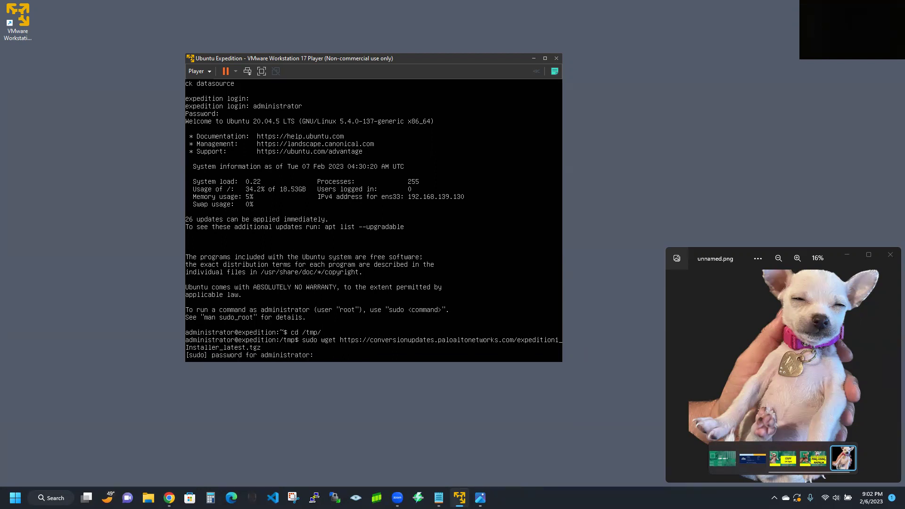
pyautogui.press('Return')
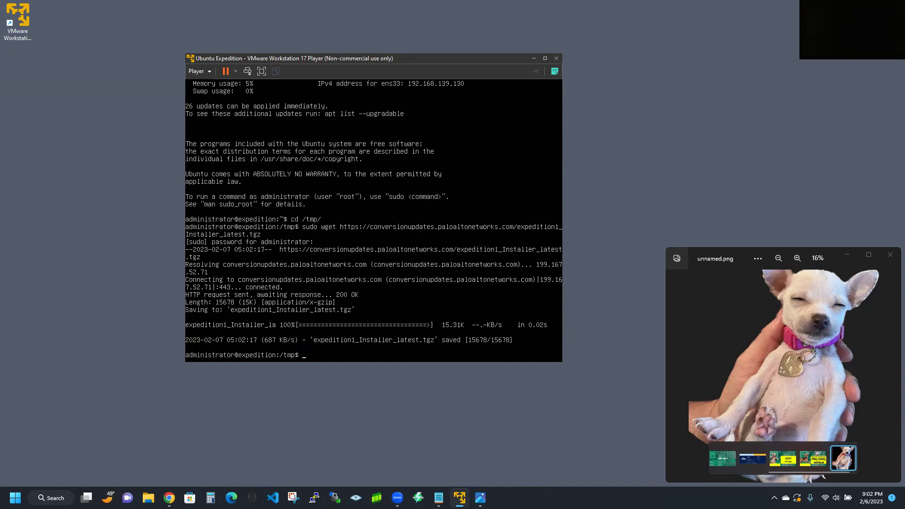
# Step: List /tmp and extract expedition1_Installer_latest.tgz with tar -zxvf
pyautogui.write('ls')
pyautogui.press('Return')
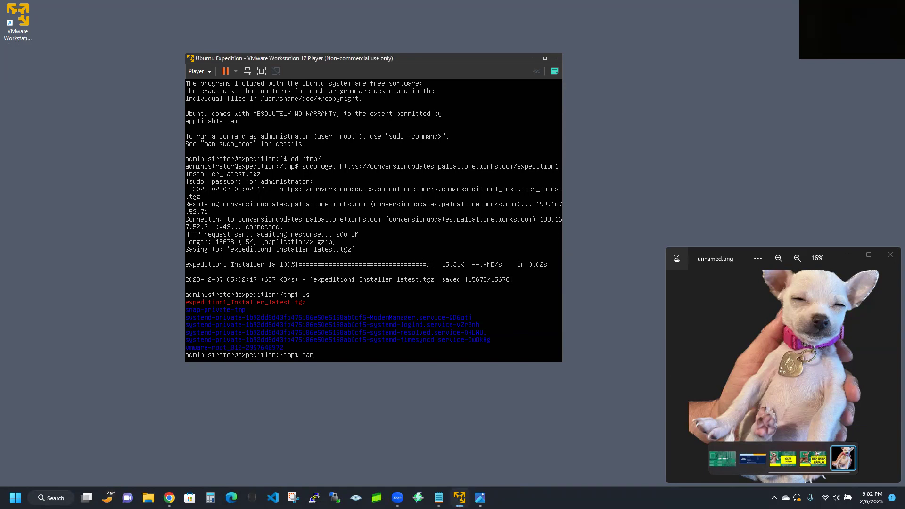
pyautogui.write('-zxvf es')
pyautogui.press('Tab')
pyautogui.press('Return')
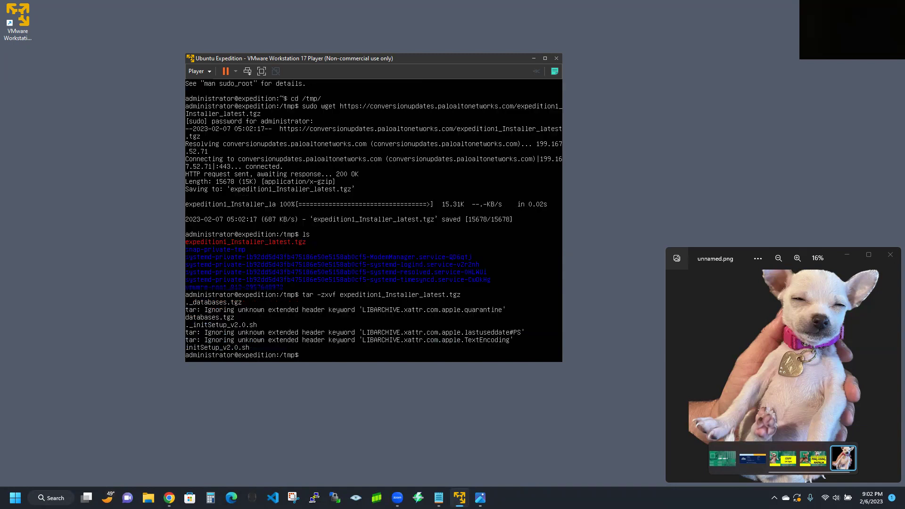
# Step: Confirm databases.tgz and initSetup_v2.0.sh were extracted, and make initSetup_v2.0.sh executable with chmod 755
pyautogui.write('ls')
pyautogui.press('Return')
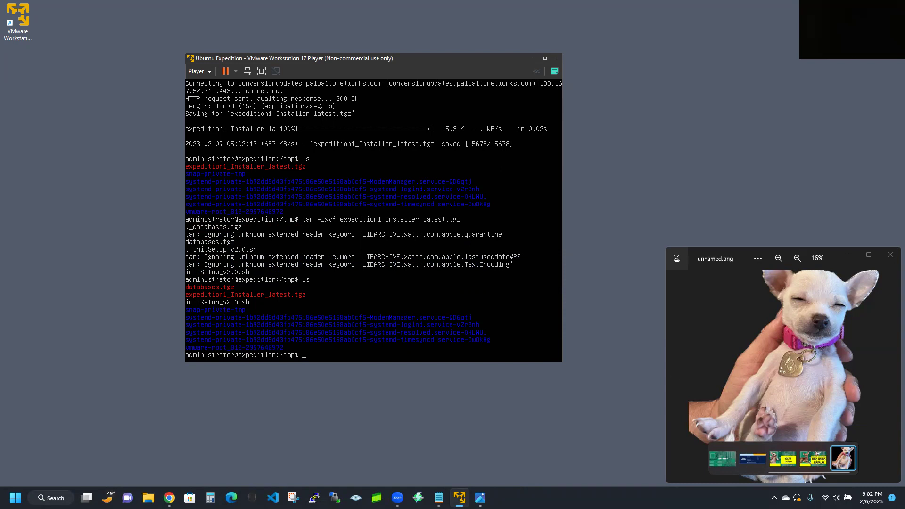
pyautogui.write('mod 755 i')
pyautogui.press('Tab')
pyautogui.press('Return')
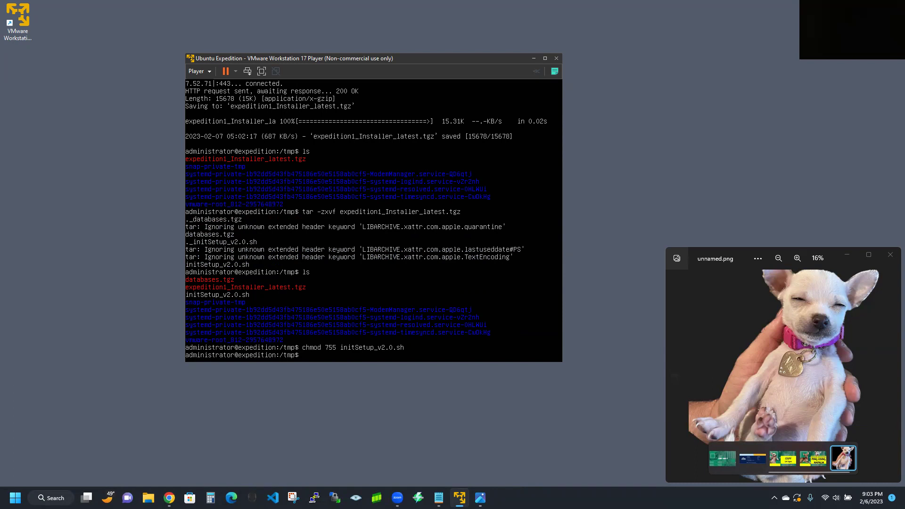
# Step: Run sudo ./initSetup_v2.0.sh, which stops reporting that the expedition user does not exist
pyautogui.write('sudfo')
pyautogui.press('BackSpace')
pyautogui.press('BackSpace')
pyautogui.press('BackSpace')
pyautogui.write('o ./i')
pyautogui.press('Tab')
pyautogui.press('Return')
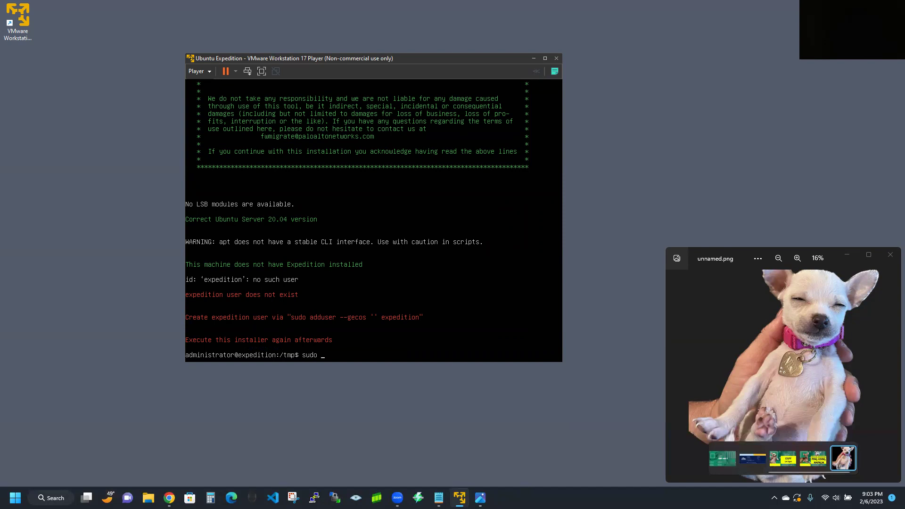
pyautogui.write('adduser --gecos')
pyautogui.press('Home')
pyautogui.write("''")
pyautogui.write('xpe')
pyautogui.press('BackSpace')
pyautogui.press('BackSpace')
pyautogui.press('BackSpace')
pyautogui.press('BackSpace')
pyautogui.press('BackSpace')
pyautogui.press('BackSpace')
pyautogui.press('BackSpace')
pyautogui.press('BackSpace')
pyautogui.press('BackSpace')
pyautogui.press('BackSpace')
pyautogui.press('BackSpace')
pyautogui.press('BackSpace')
pyautogui.press('BackSpace')
pyautogui.press('BackSpace')
pyautogui.press('BackSpace')
pyautogui.press('BackSpace')
pyautogui.press('BackSpace')
pyautogui.press('BackSpace')
pyautogui.press('BackSpace')
pyautogui.press('BackSpace')
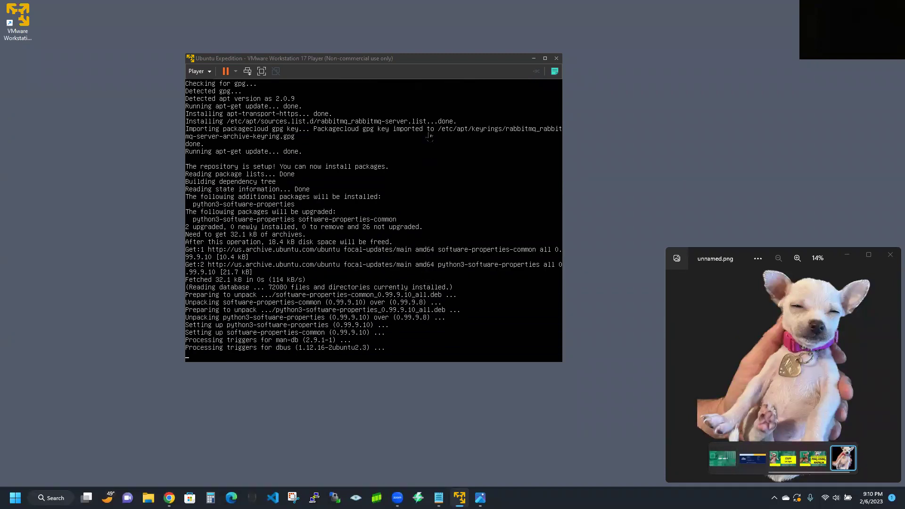
# Step: Move the VM window slightly right and down while the installer installs Expect and Tcl
pyautogui.moveTo(428, 61); pyautogui.dragTo(457, 82)
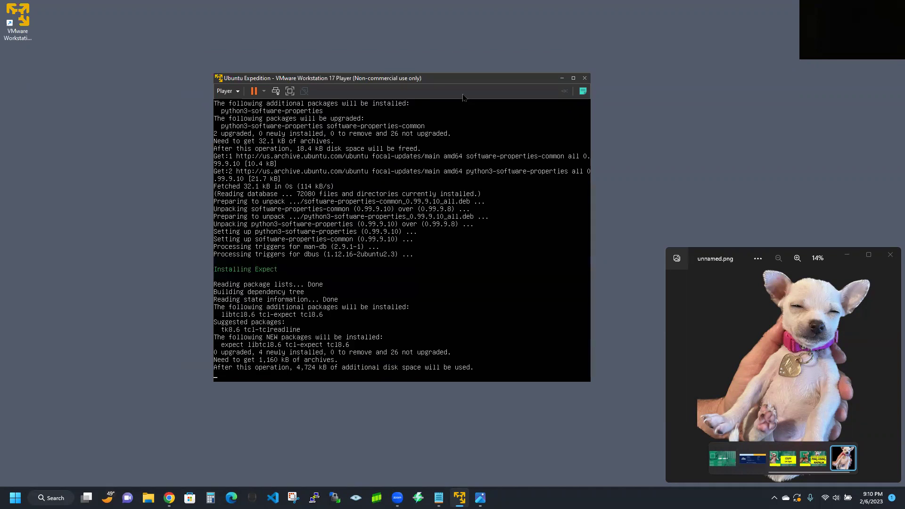
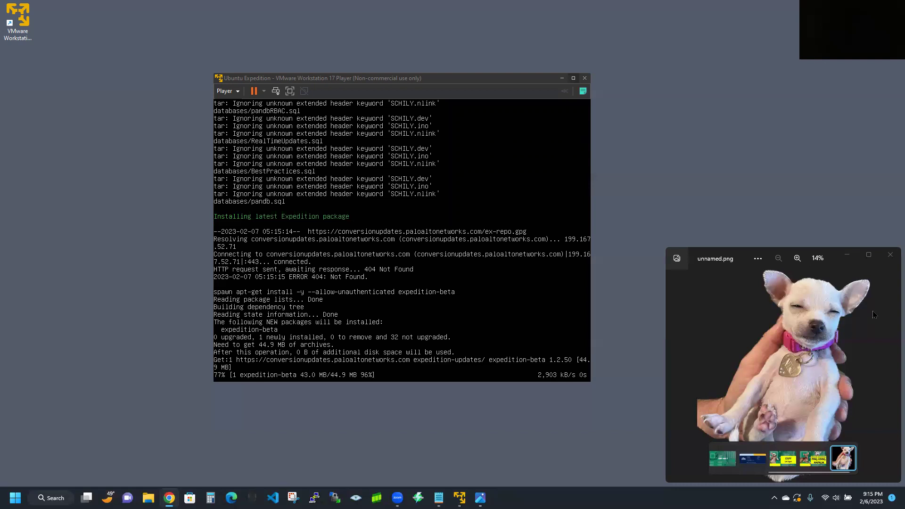
# Step: Enlarge the dog photo slightly while the expedition-beta package downloads and unpacks
pyautogui.click(802, 258)
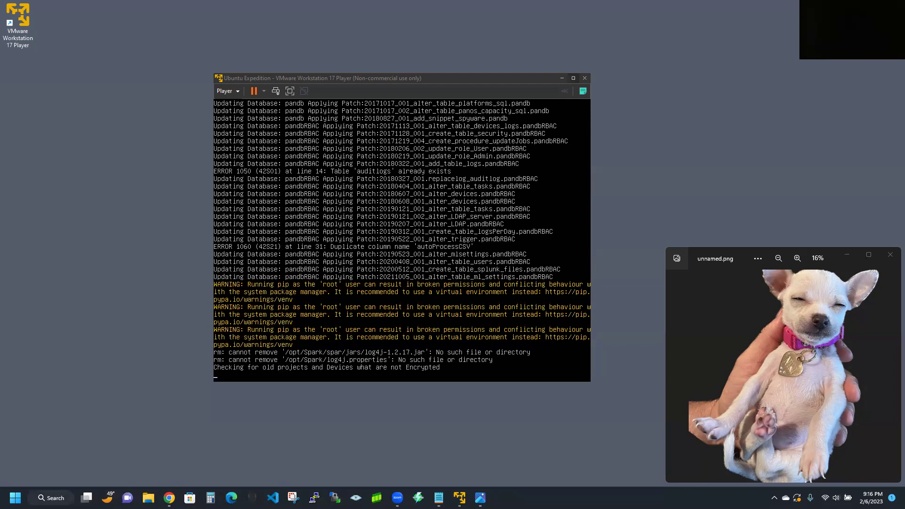
# Step: Focus the VM terminal to watch Expedition's database patches apply
pyautogui.click(403, 225)
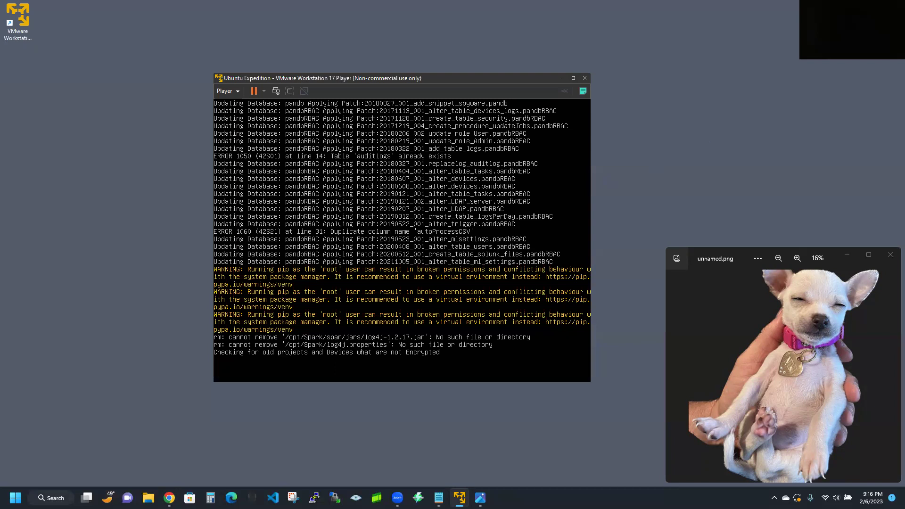
# Step: Release input to the host, then refocus the VM console once installation finishes
pyautogui.hotkey('alt', 'Tab')
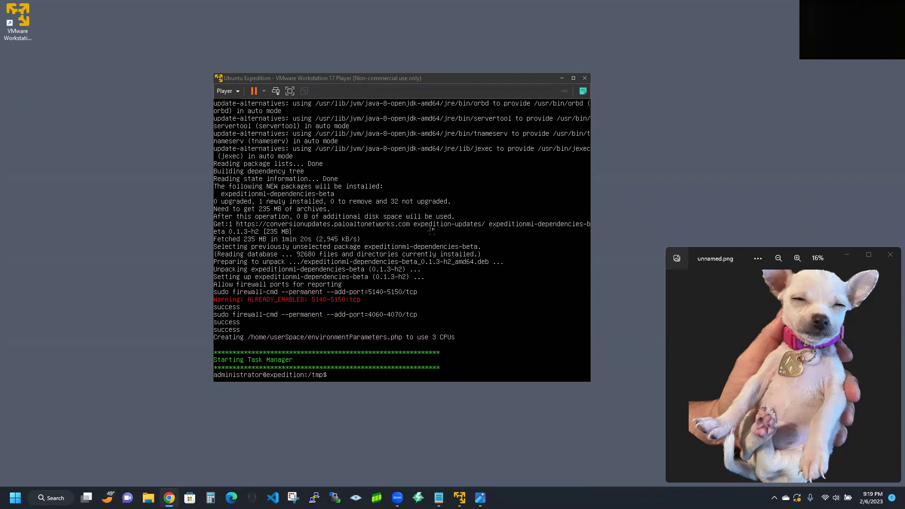
pyautogui.click(413, 285)
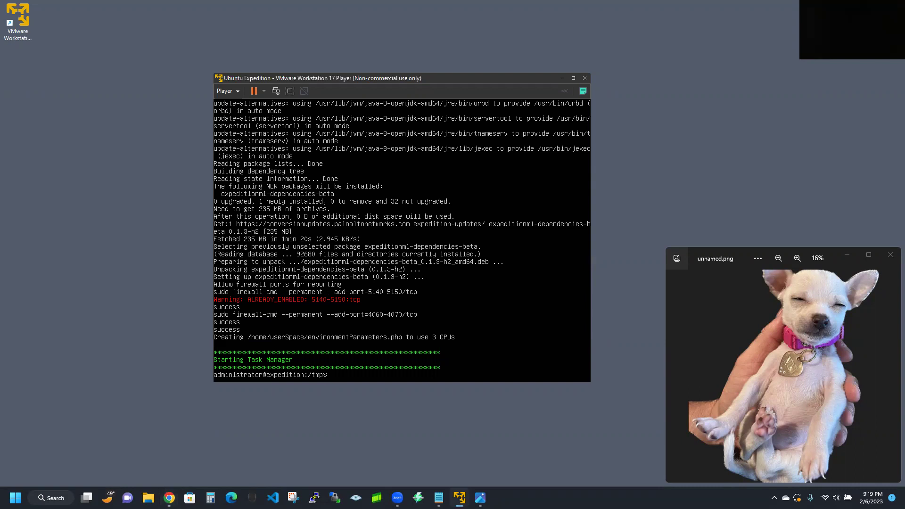
# Step: Reboot the Expedition VM with sudo reboot
pyautogui.write('sudo reboot')
pyautogui.press('Return')
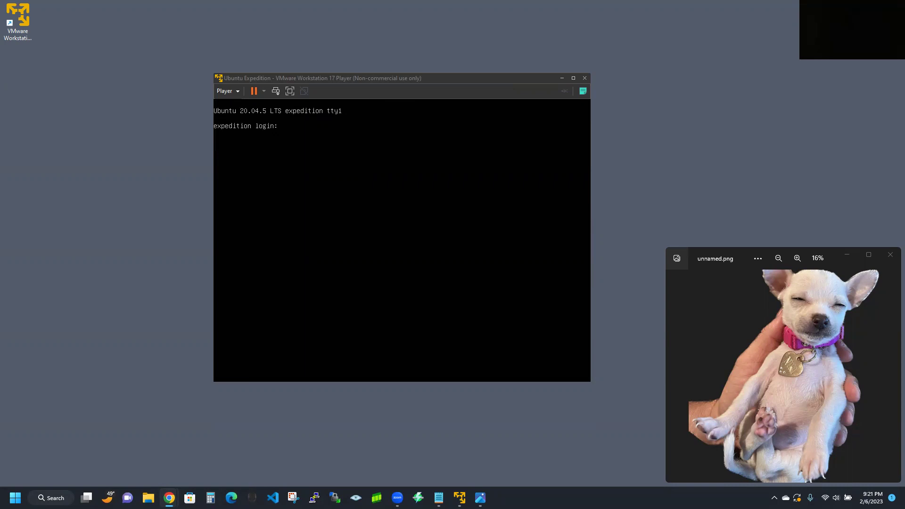
# Step: Log into the VM console as administrator
pyautogui.click(400, 204)
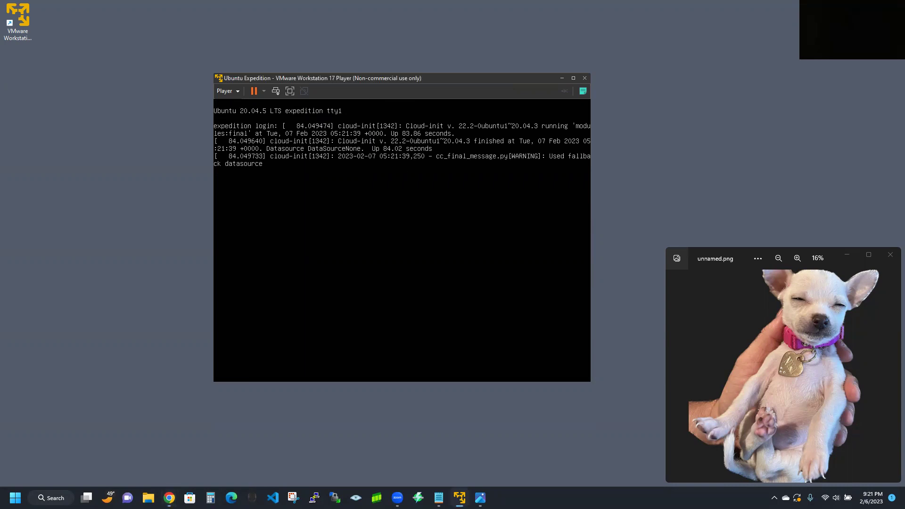
pyautogui.press('Return')
pyautogui.press('Return')
pyautogui.write('administrator')
pyautogui.press('Return')
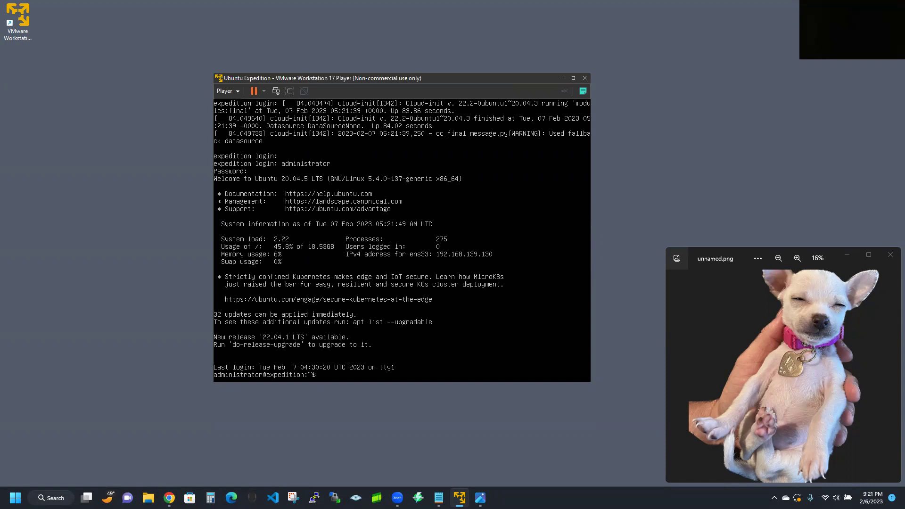
# Step: Run 'ip a' to show ens33's IPv4 address 192.168.139.130
pyautogui.write('ip -a')
pyautogui.press('Return')
pyautogui.write('ip a')
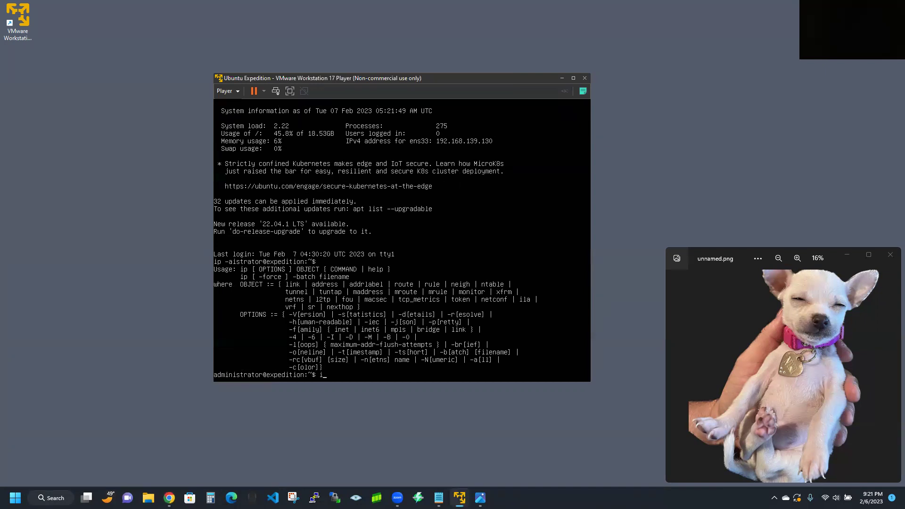
pyautogui.press('Return')
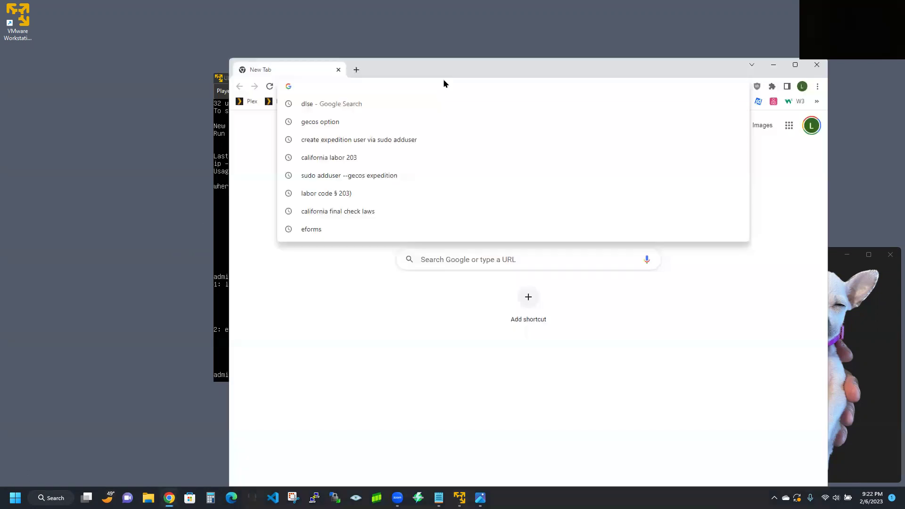
# Step: Load 192.168.139.130 in a new Chrome tab, correcting the mistyped address
pyautogui.write('192.168.1')
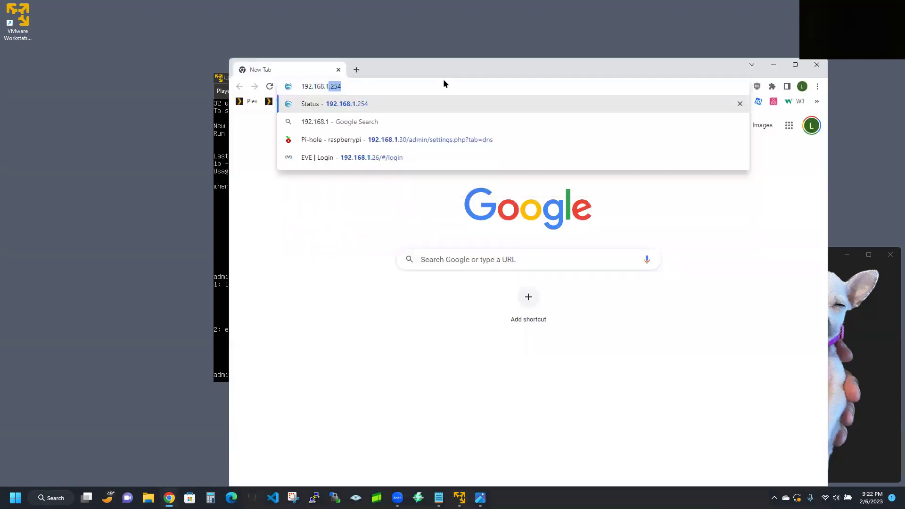
pyautogui.write('.130')
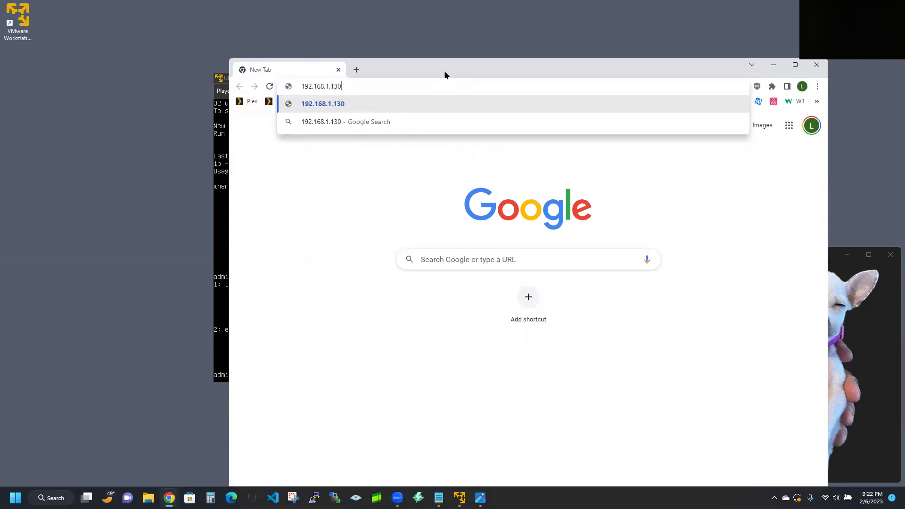
pyautogui.moveTo(444, 70); pyautogui.dragTo(602, 80)
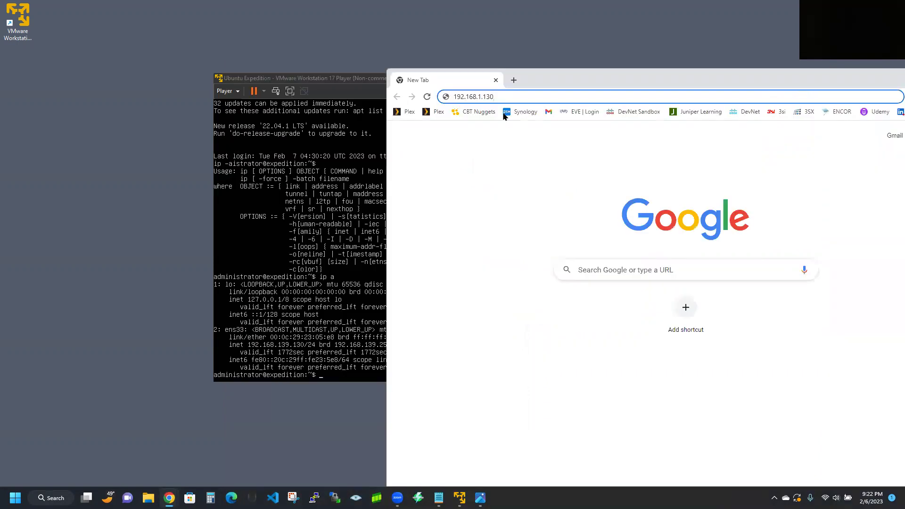
pyautogui.click(510, 96)
pyautogui.press('BackSpace')
pyautogui.press('BackSpace')
pyautogui.press('BackSpace')
pyautogui.press('BackSpace')
pyautogui.press('BackSpace')
pyautogui.write('139.130')
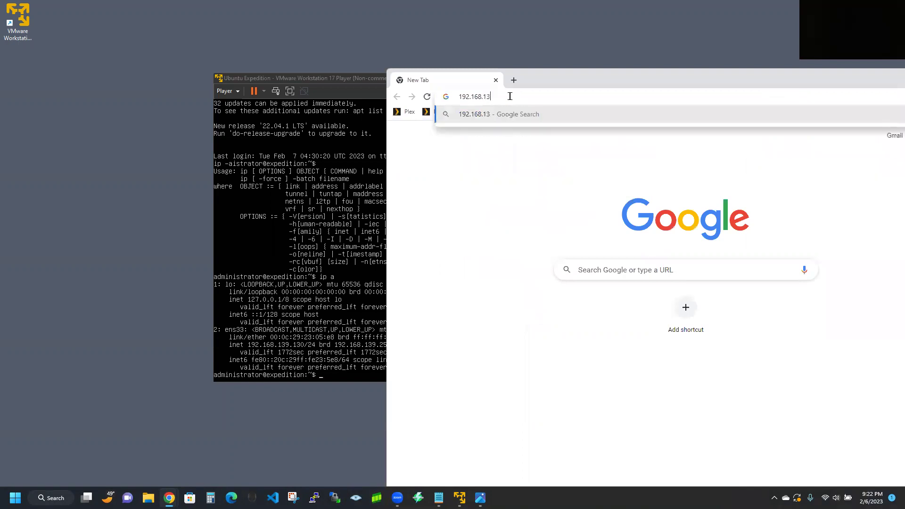
pyautogui.press('Return')
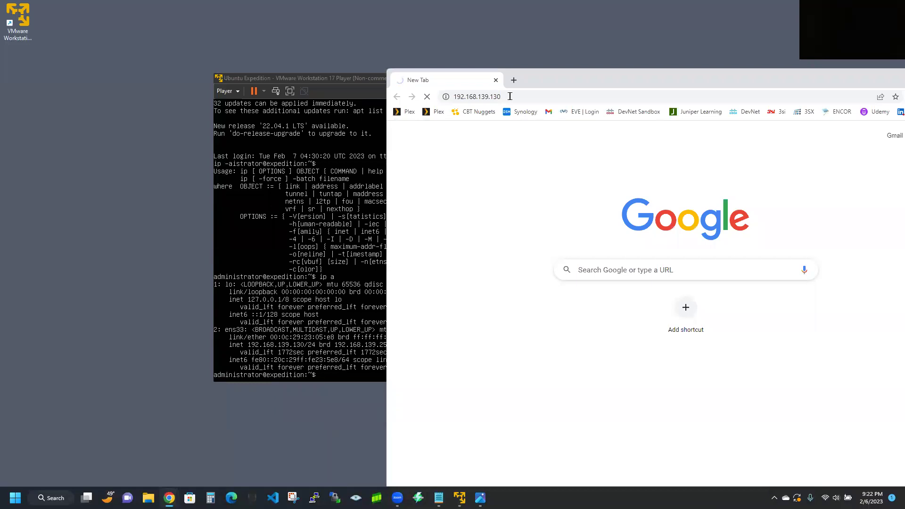
pyautogui.moveTo(355, 79); pyautogui.dragTo(203, 73)
pyautogui.moveTo(498, 78); pyautogui.dragTo(467, 40)
# Step: Ping 192.168.139.130 from Command Prompt, confirming 4 replies with 0% loss
pyautogui.press('super')
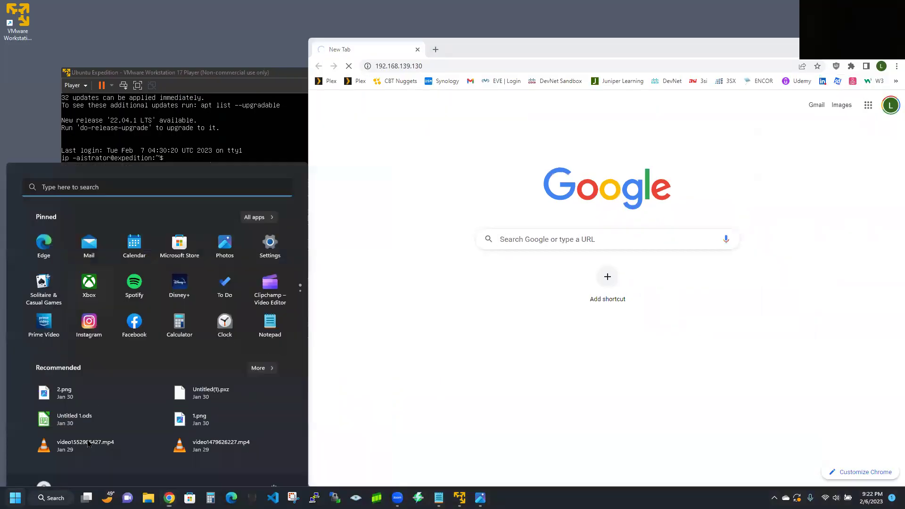
pyautogui.write('cmd')
pyautogui.press('Return')
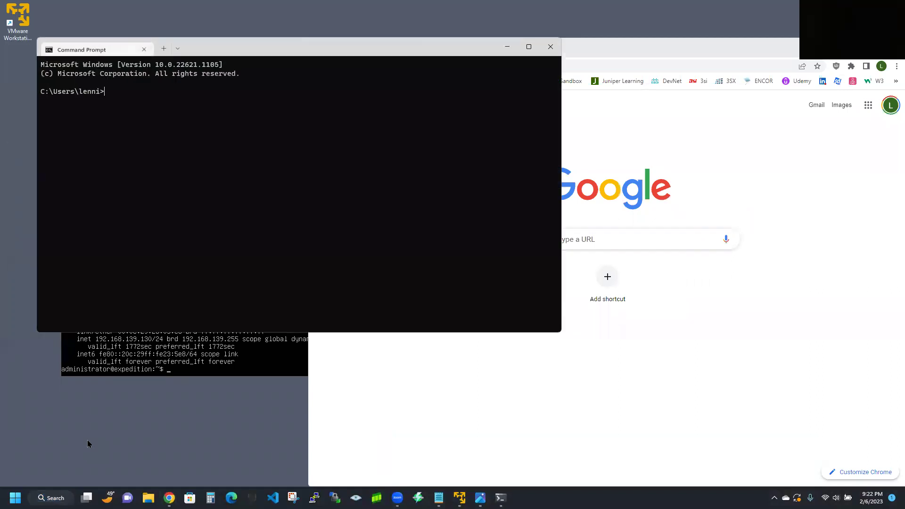
pyautogui.write('ping 192.168.13')
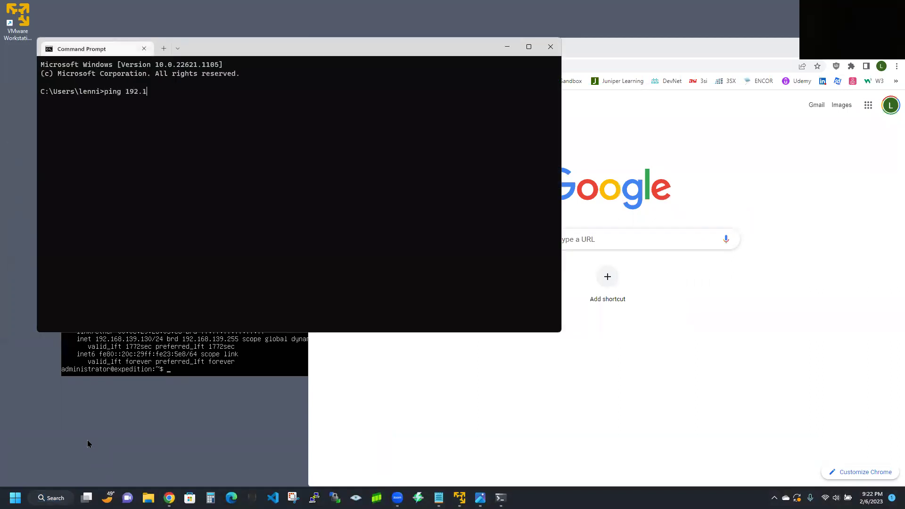
pyautogui.write('9.130')
pyautogui.press('Return')
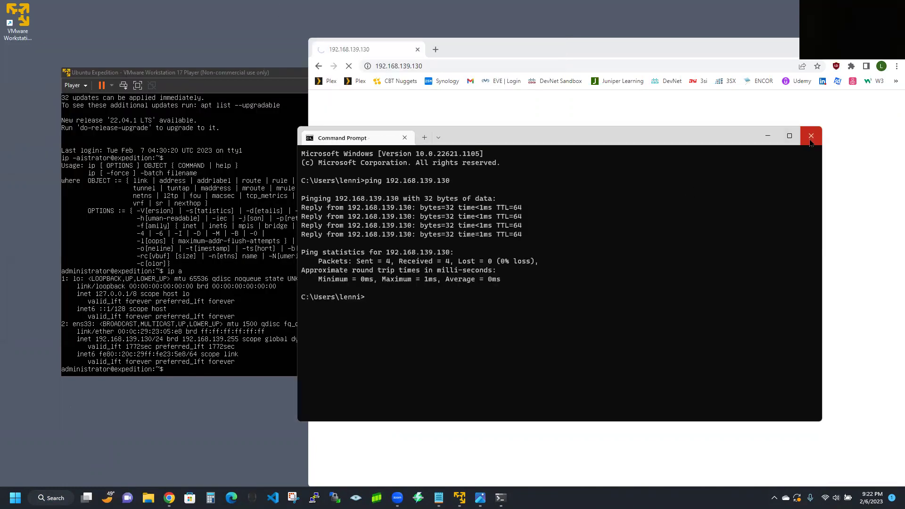
pyautogui.click(809, 136)
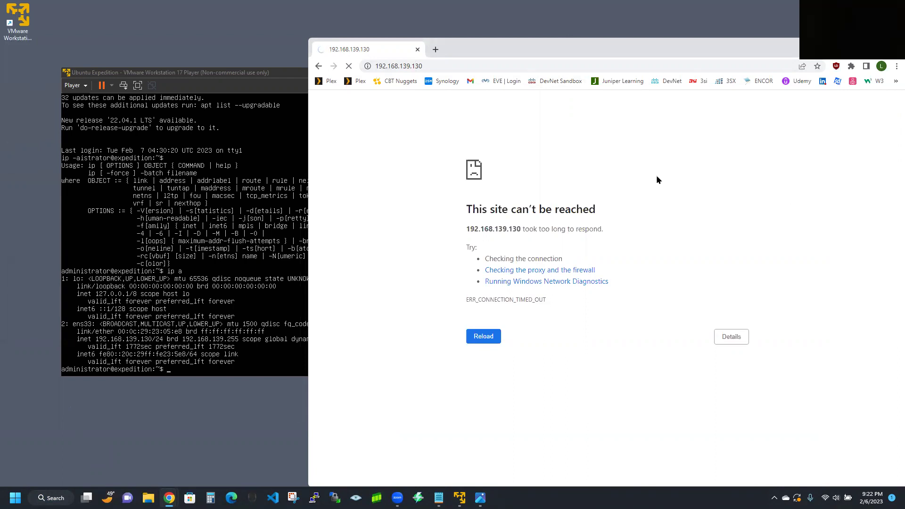
pyautogui.click(375, 66)
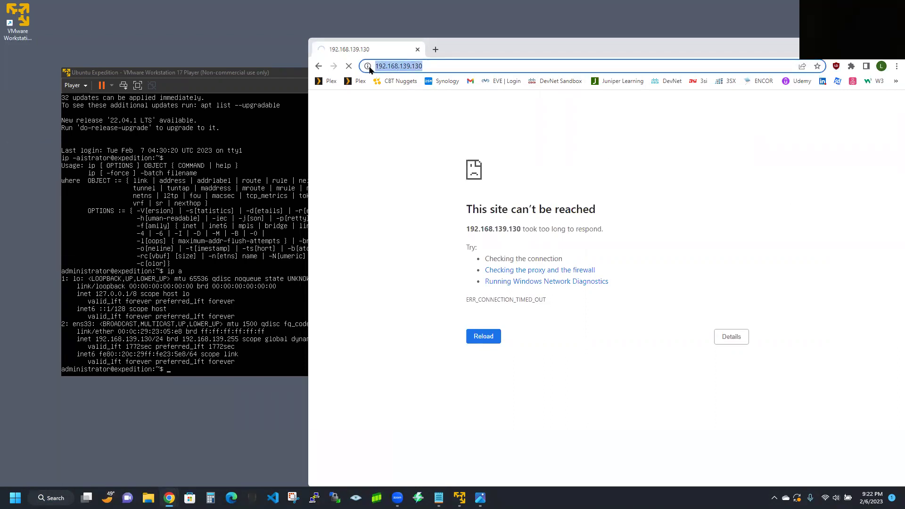
pyautogui.click(377, 66)
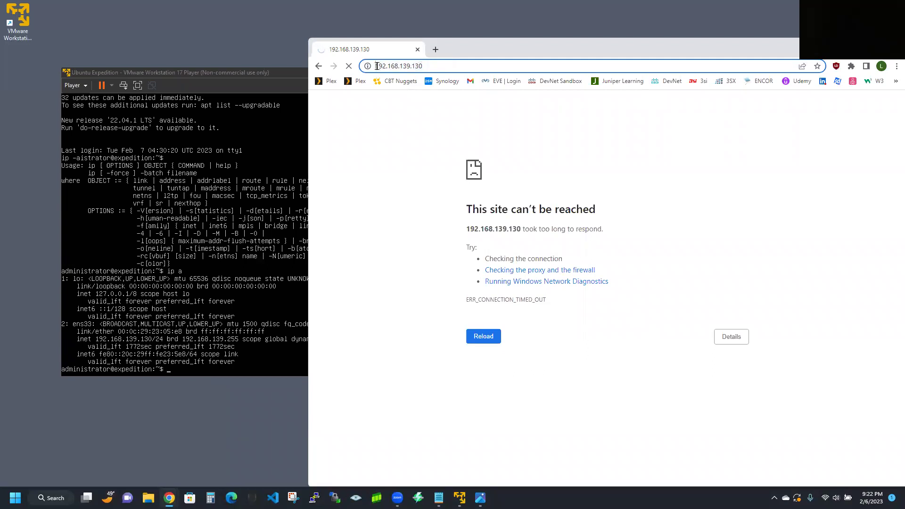
pyautogui.write('https://')
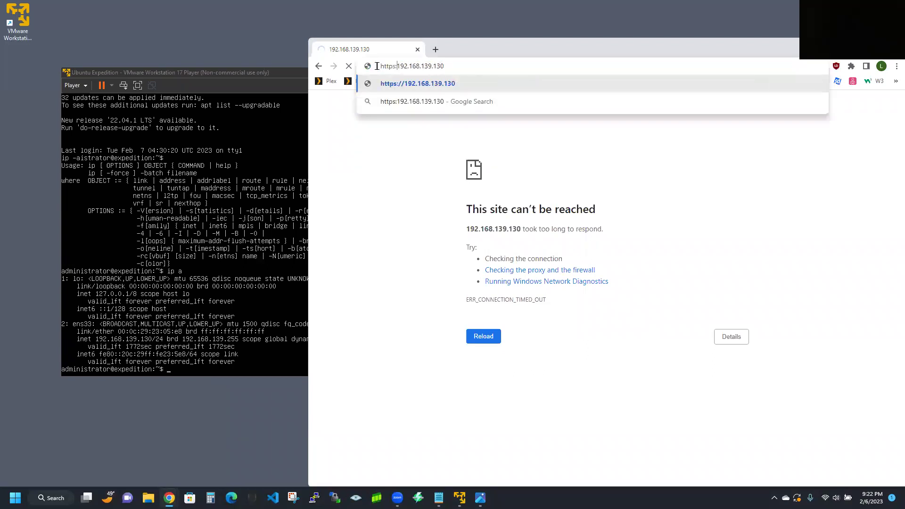
pyautogui.press('Return')
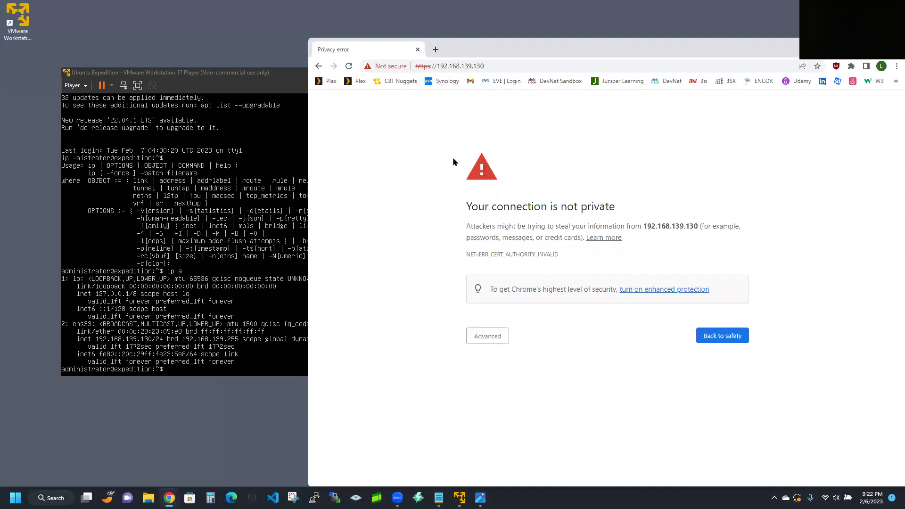
# Step: Maximize Chrome and proceed past the certificate warning to the Expedition login page
pyautogui.doubleClick(589, 52)
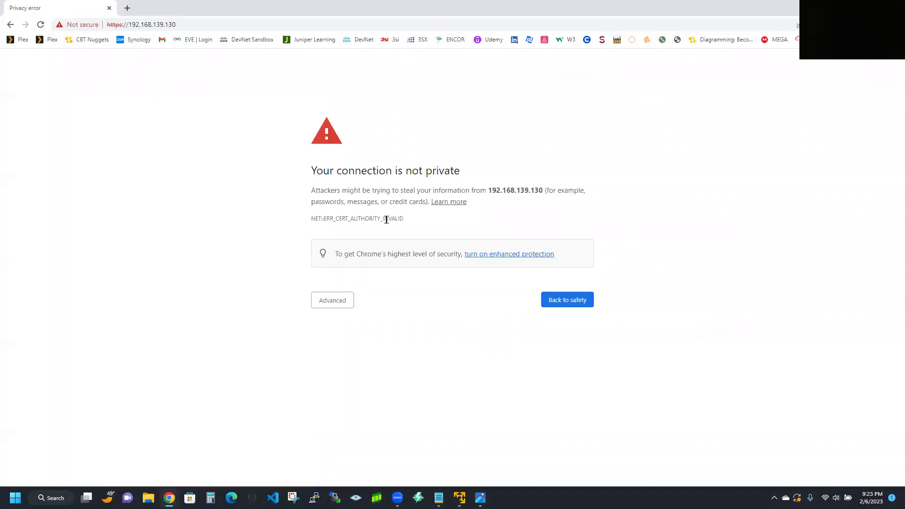
pyautogui.click(329, 303)
pyautogui.click(395, 373)
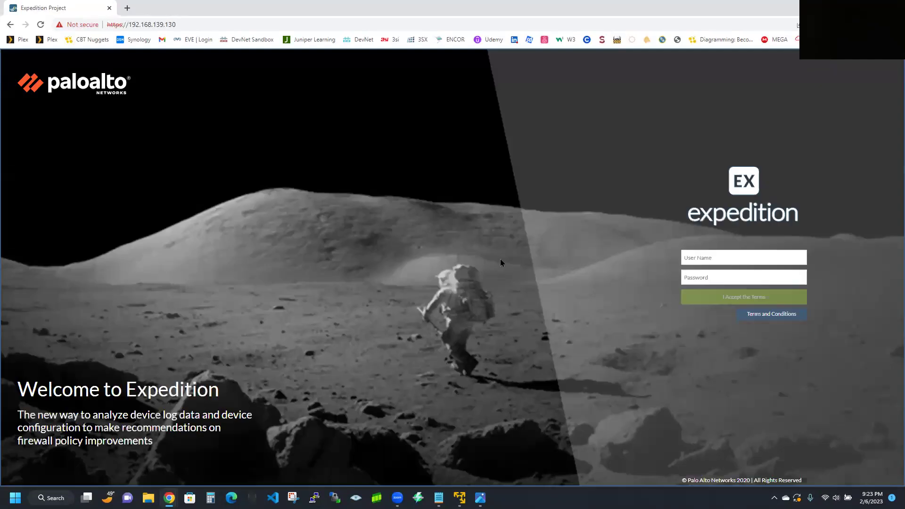
pyautogui.click(696, 255)
# Step: Sign in to Expedition with user name admin and the account password
pyautogui.press('Tab')
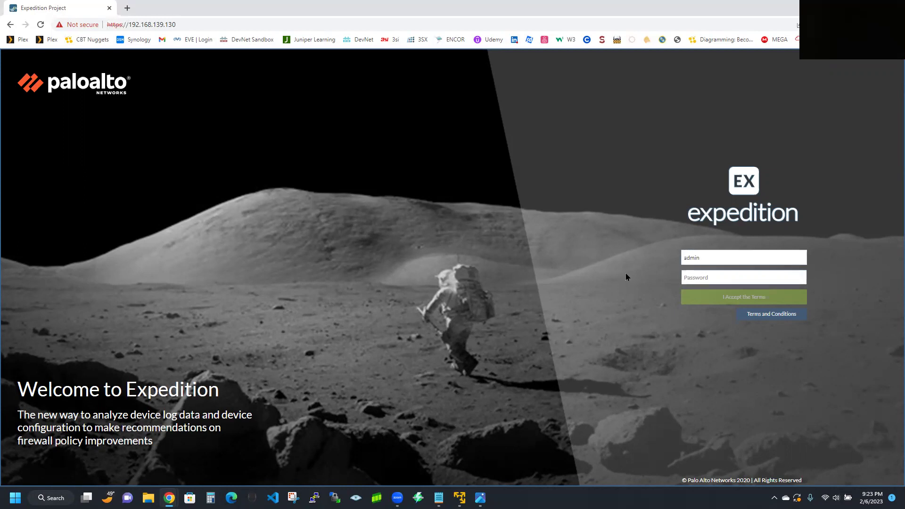
pyautogui.press('Return')
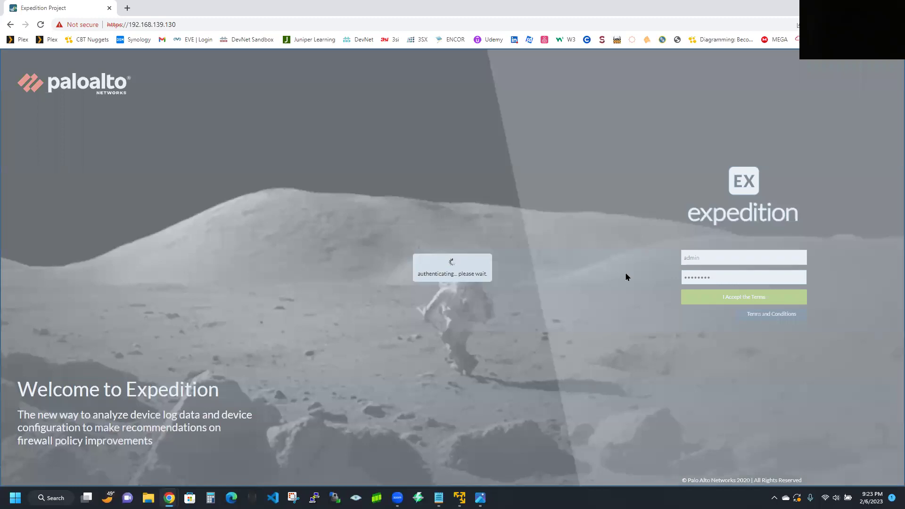